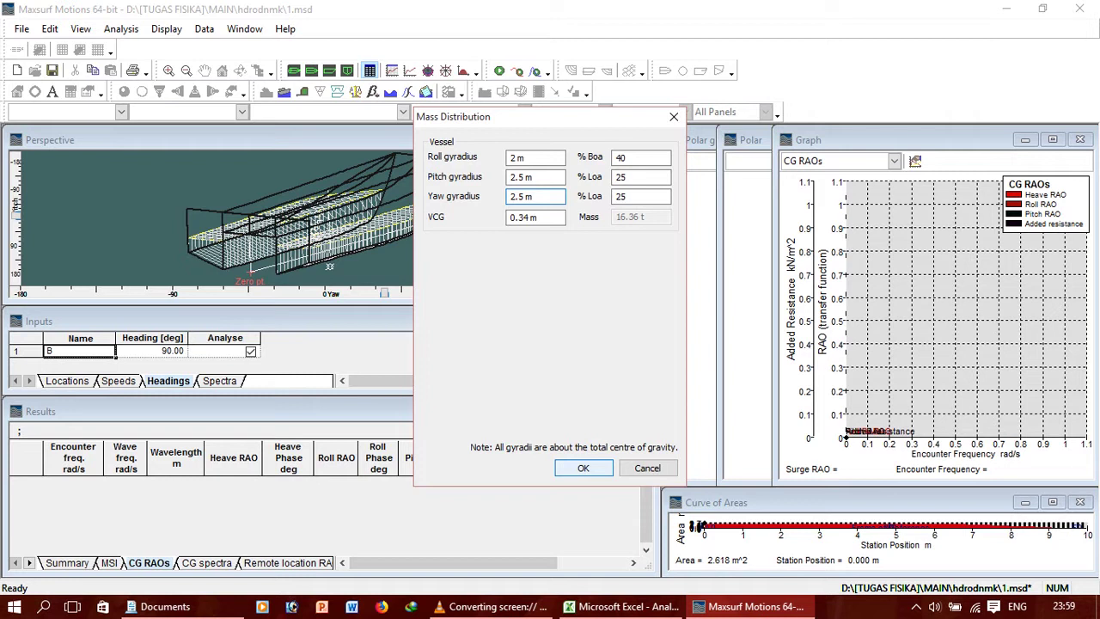
# Step: Apply the vessel's mass distribution and measure all hull surfaces using 41 mapped sections with trimmed surfaces
pyautogui.click(583, 468)
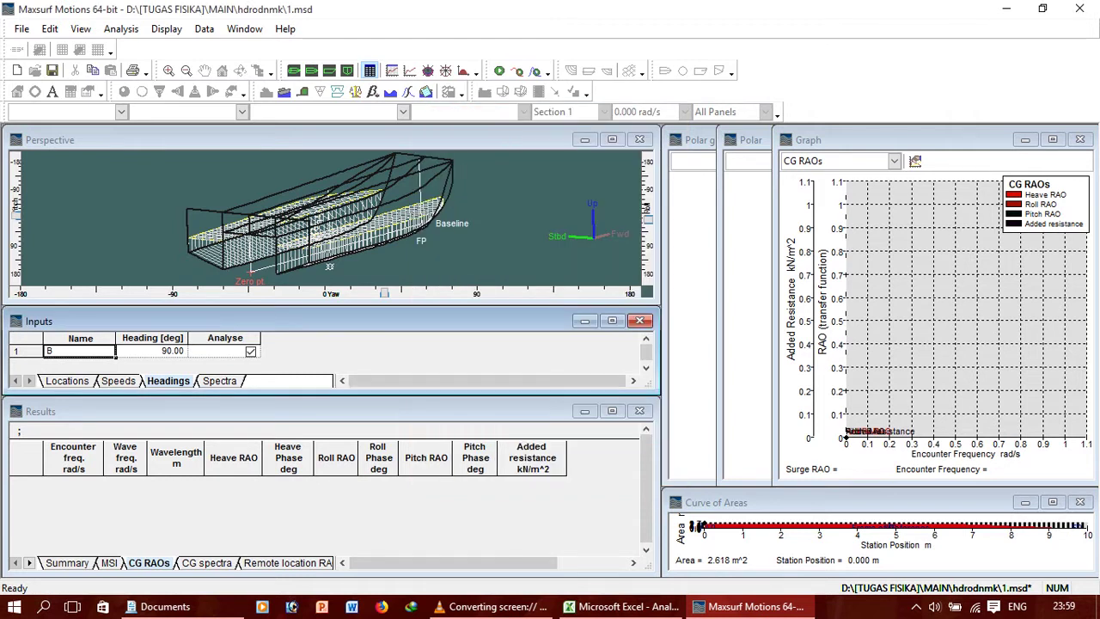
pyautogui.click(120, 29)
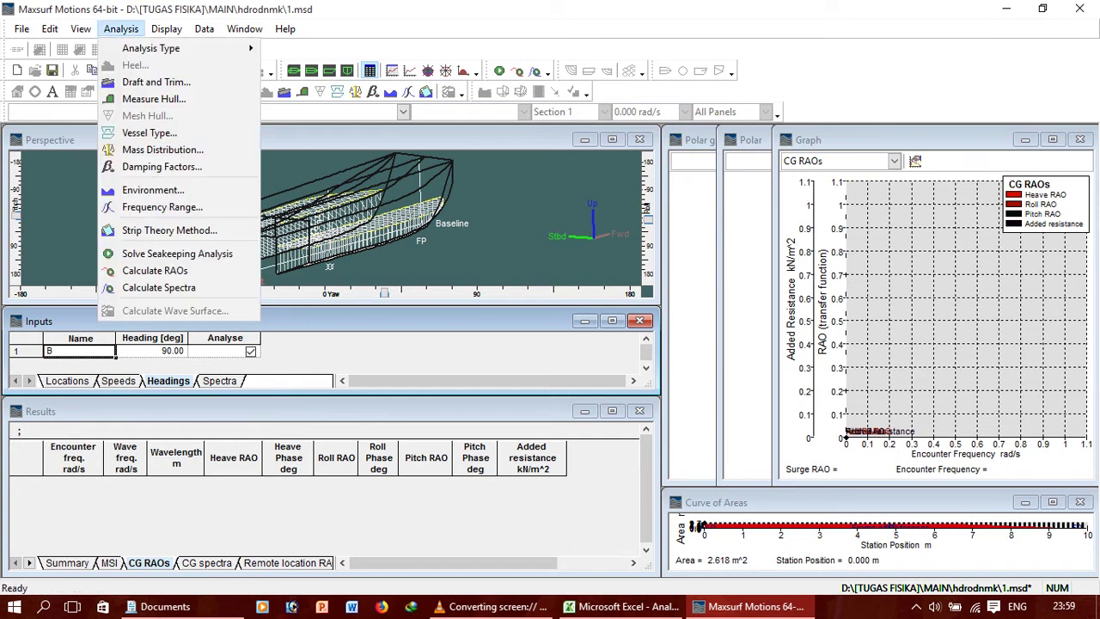
pyautogui.moveTo(151, 48)
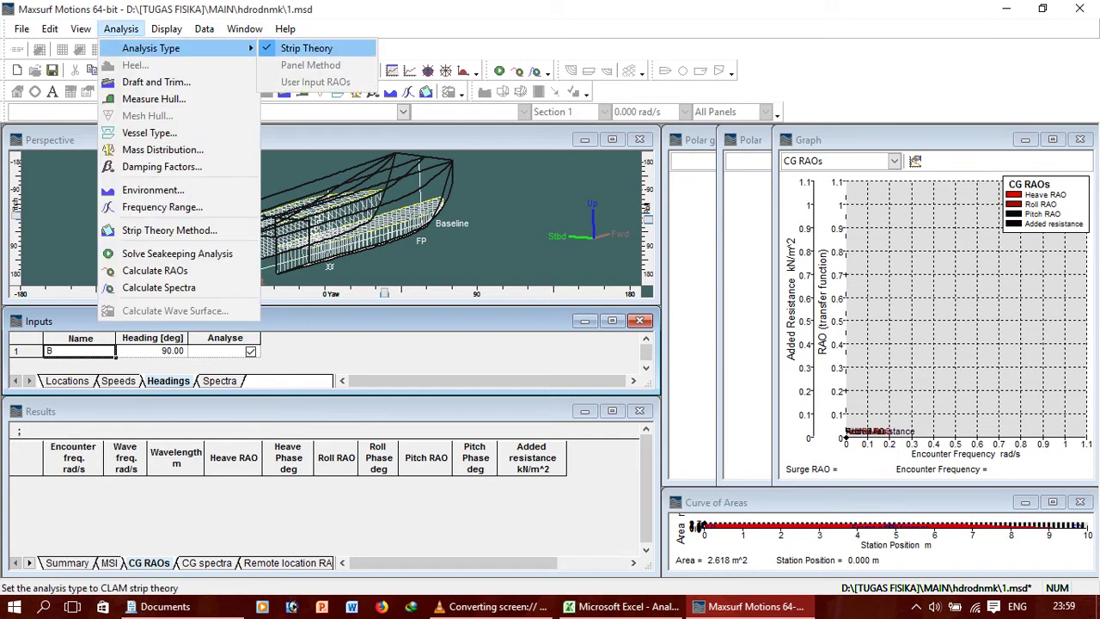
pyautogui.click(154, 99)
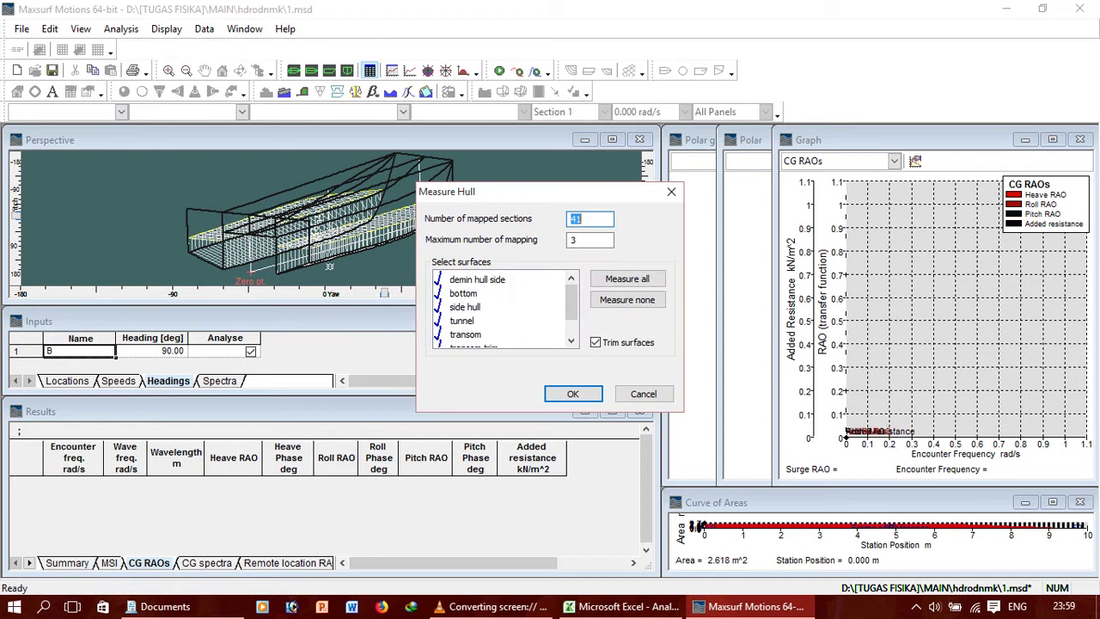
pyautogui.click(627, 278)
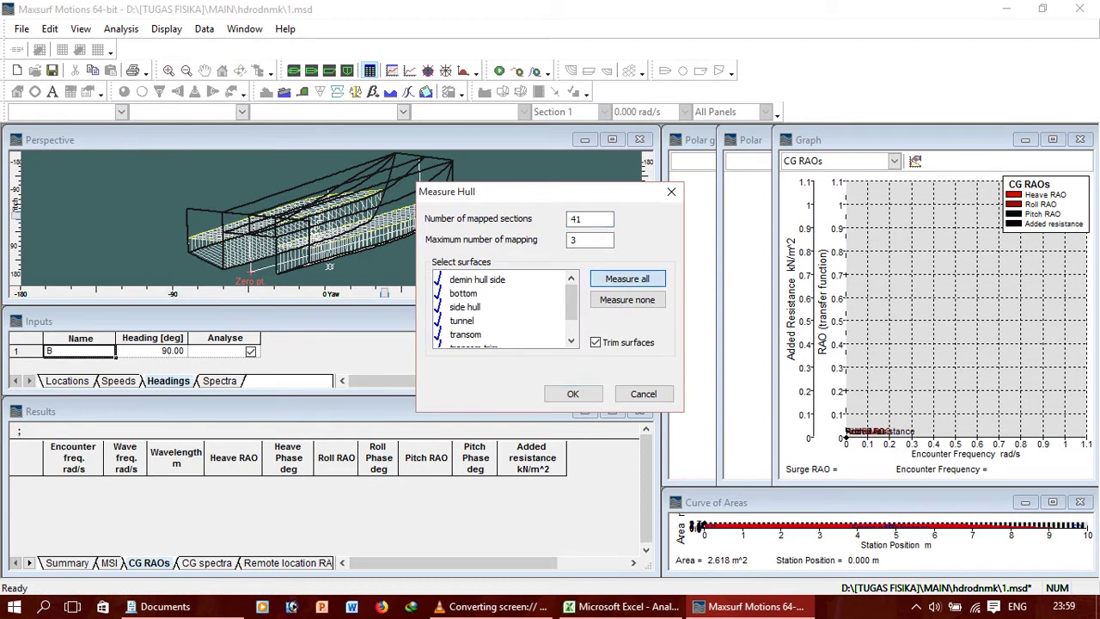
pyautogui.click(572, 394)
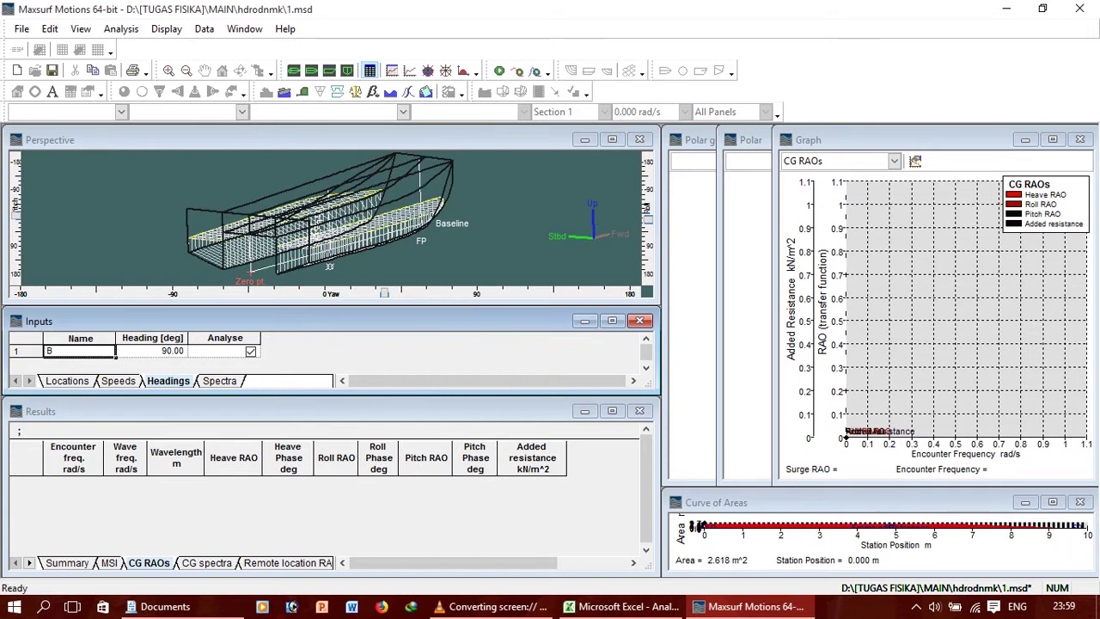
# Step: Calculate the RAOs for the specified speed and the 90-degree heading, and bring the results table into focus
pyautogui.click(120, 29)
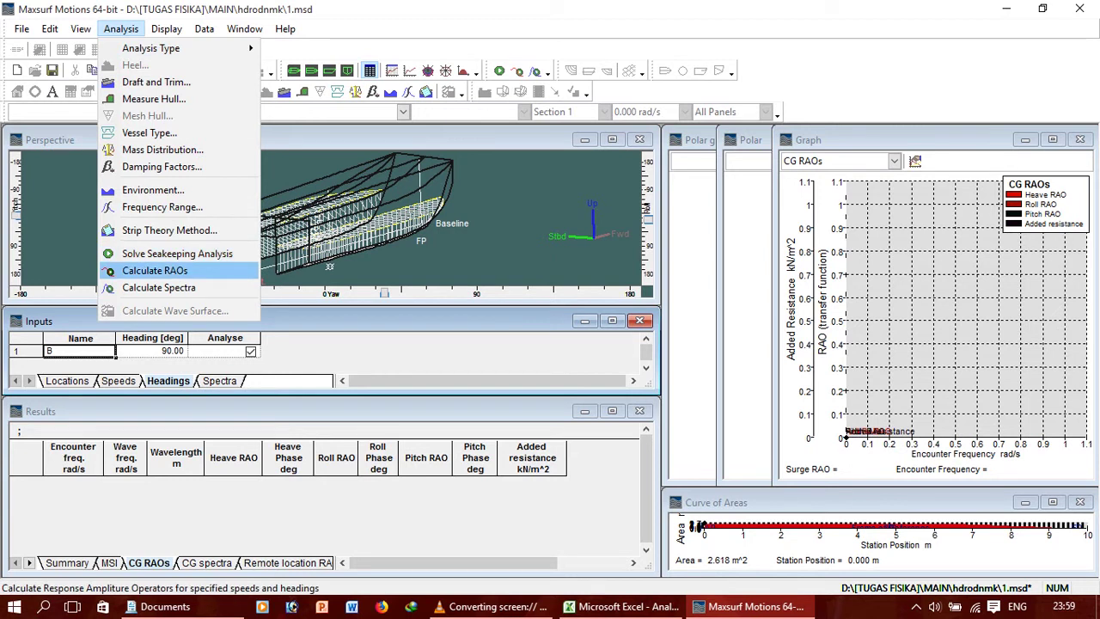
pyautogui.click(155, 269)
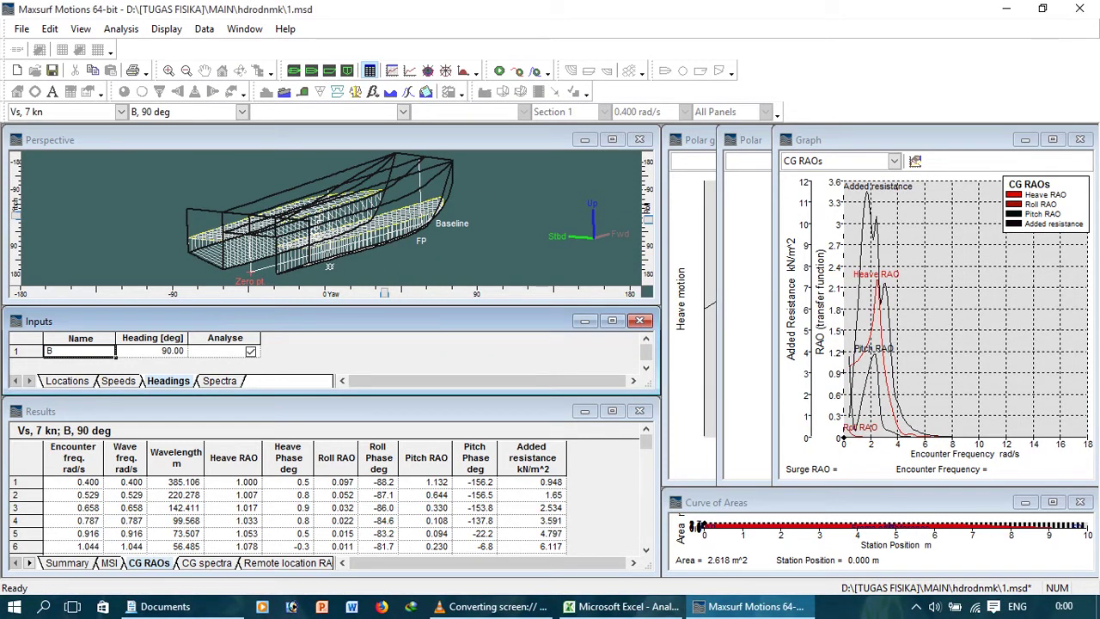
pyautogui.click(215, 411)
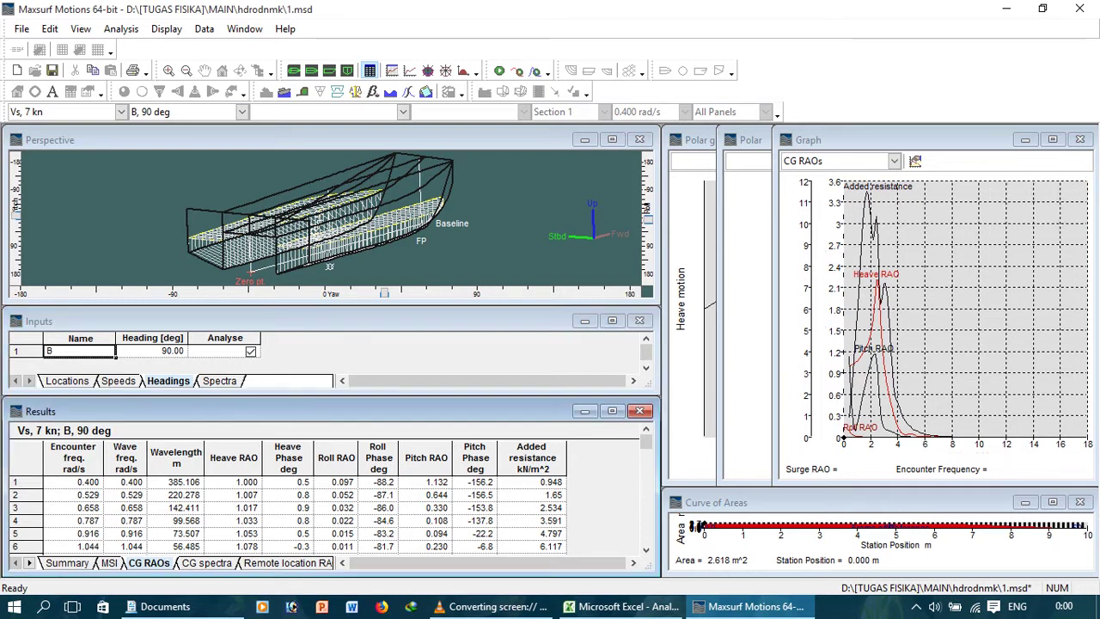
pyautogui.click(109, 563)
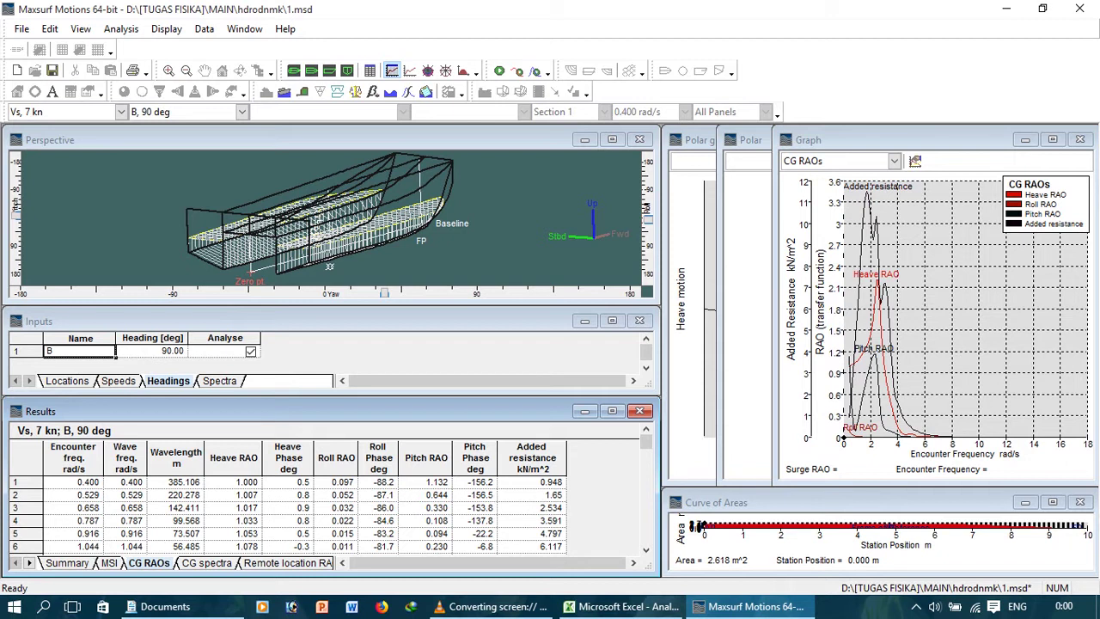
# Step: Examine the full CG RAOs results table from the first encounter frequency to the last
pyautogui.click(532, 482)
pyautogui.click(74, 482)
pyautogui.scroll(-12, 74, 482)
pyautogui.press('pagedown')
pyautogui.press('pagedown')
pyautogui.press('pagedown')
pyautogui.press('pagedown')
pyautogui.press('pagedown')
pyautogui.press('pagedown')
pyautogui.press('pagedown')
pyautogui.press('pagedown')
pyautogui.scroll(20, 288, 513)
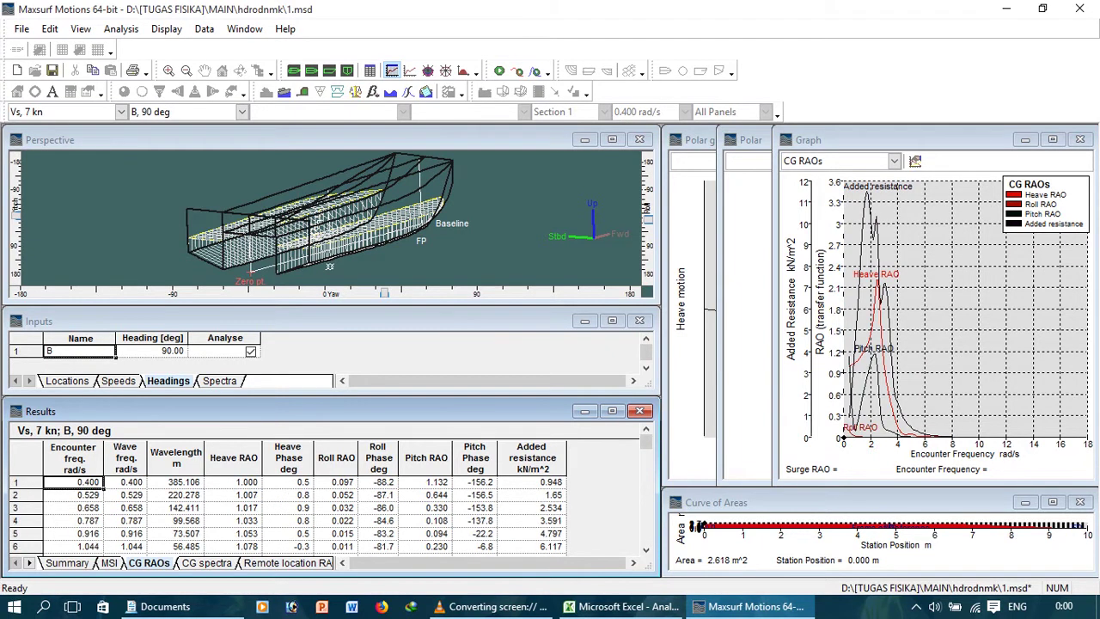
# Step: Copy the entire CG RAOs results table, including its column headings
pyautogui.hotkey('ctrl', 'a')
pyautogui.rightClick(91, 489)
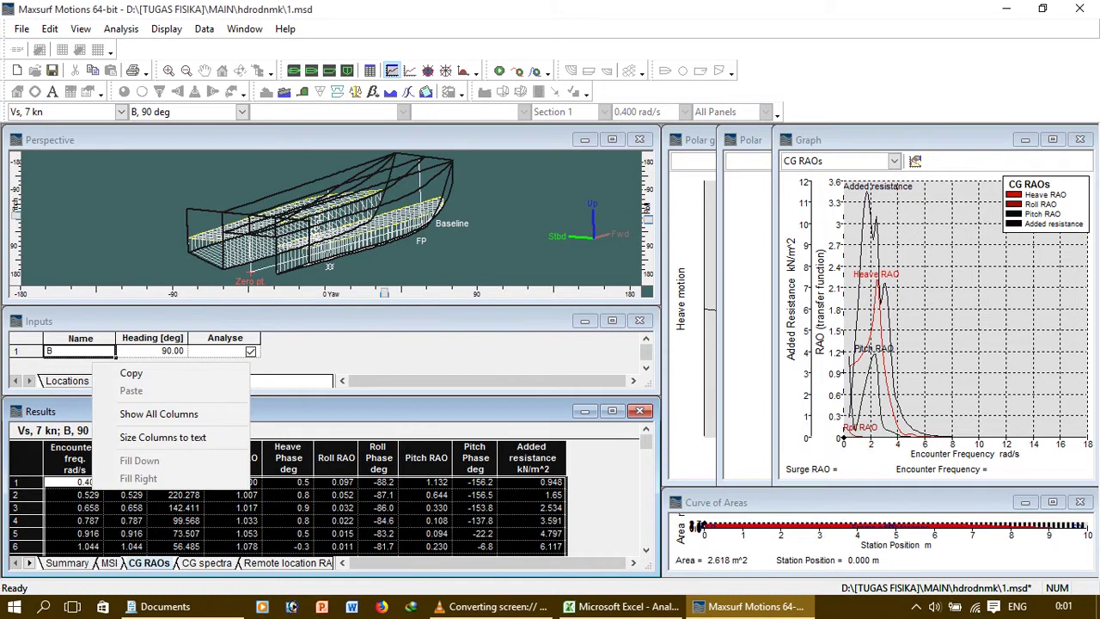
pyautogui.click(130, 374)
pyautogui.click(176, 495)
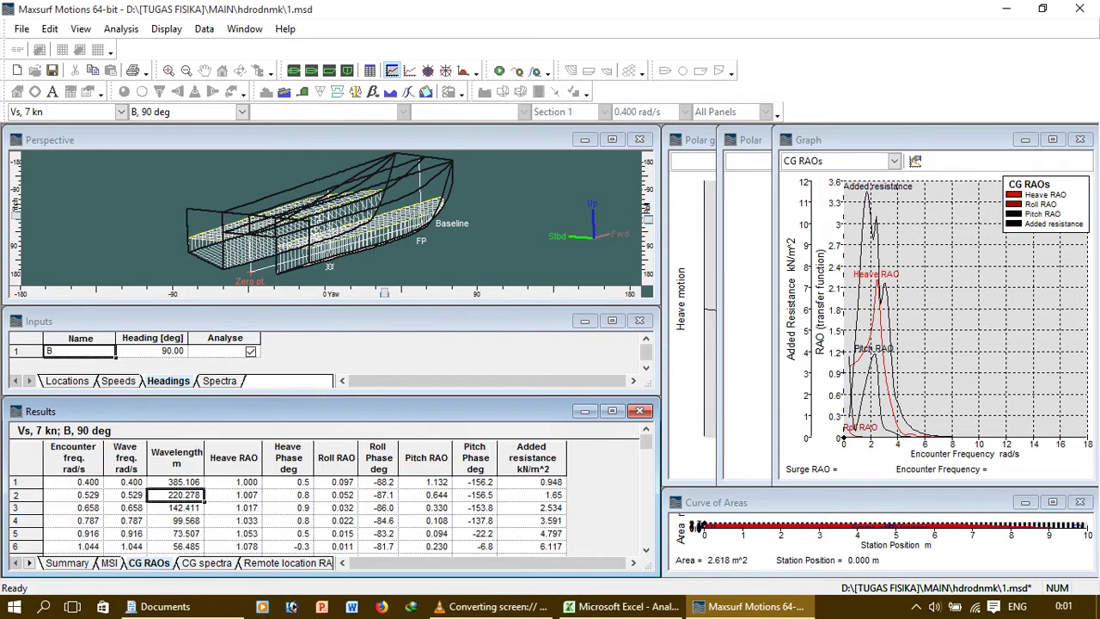
# Step: Switch to the Excel workbook "Analisis RAO Berdasar Jari-jari Girasi.xlsx" and examine the encounter frequency and Roll RAO columns
pyautogui.moveTo(623, 605)
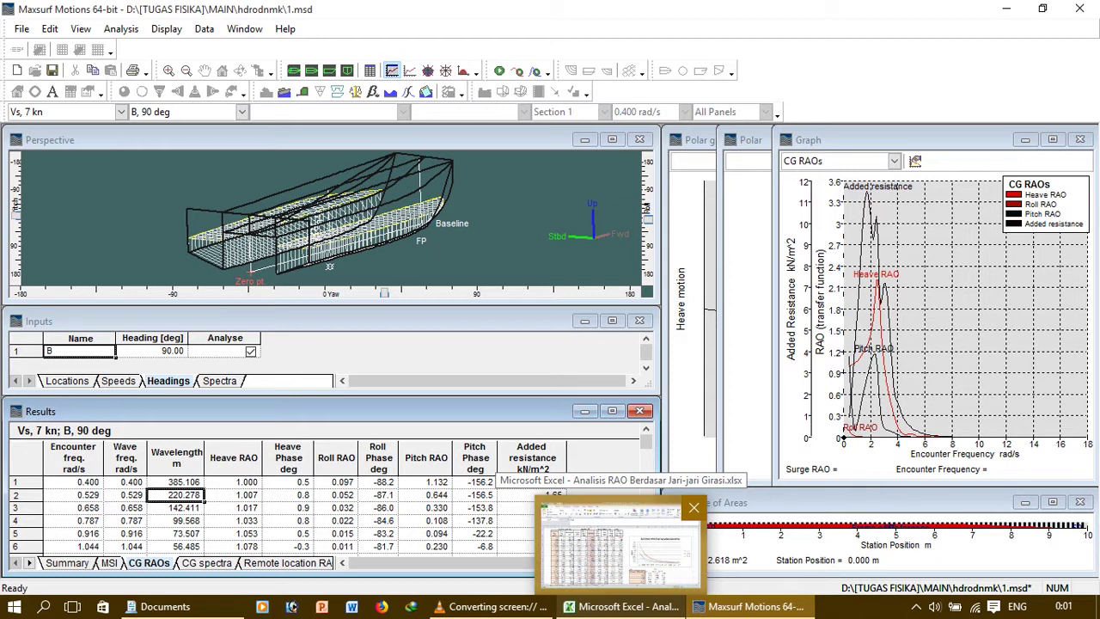
pyautogui.click(619, 545)
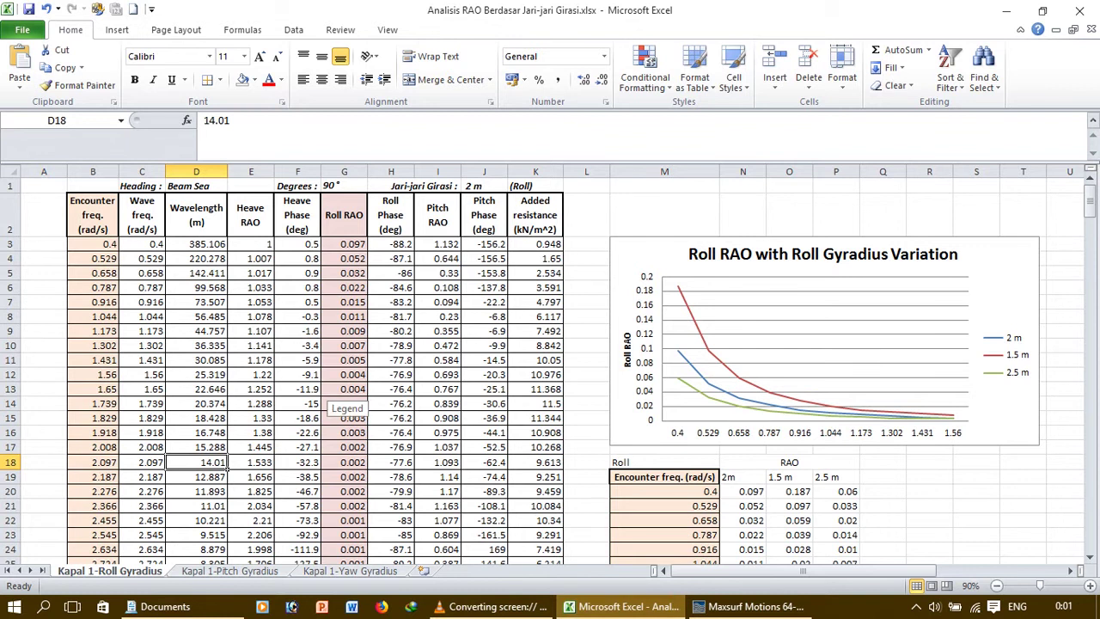
pyautogui.click(92, 244)
pyautogui.moveTo(93, 244); pyautogui.dragTo(93, 417)
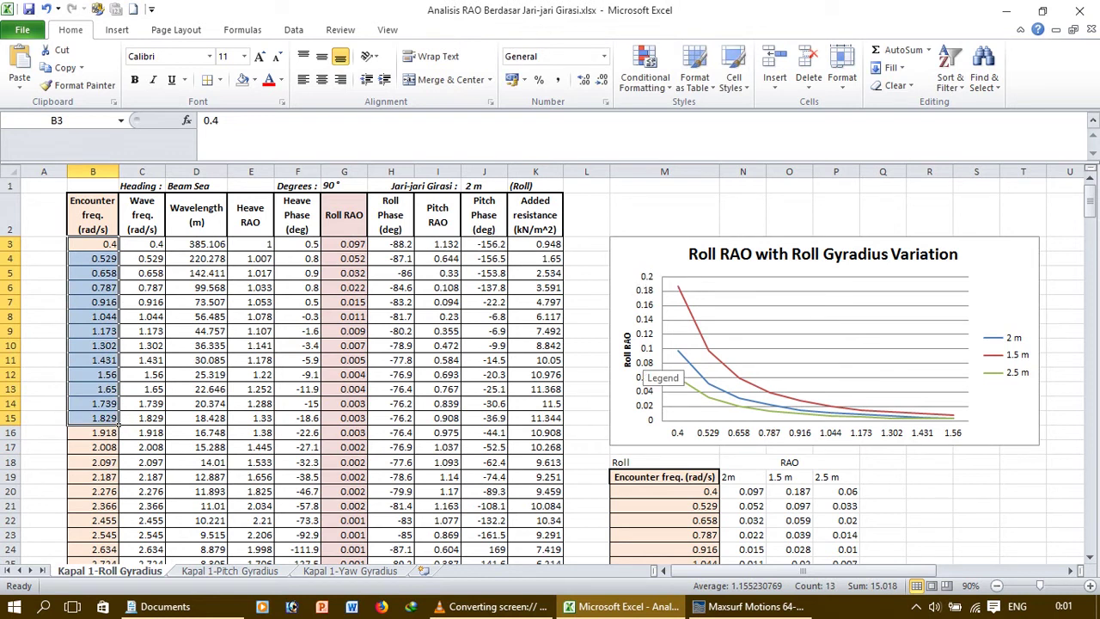
pyautogui.moveTo(343, 244); pyautogui.dragTo(344, 462)
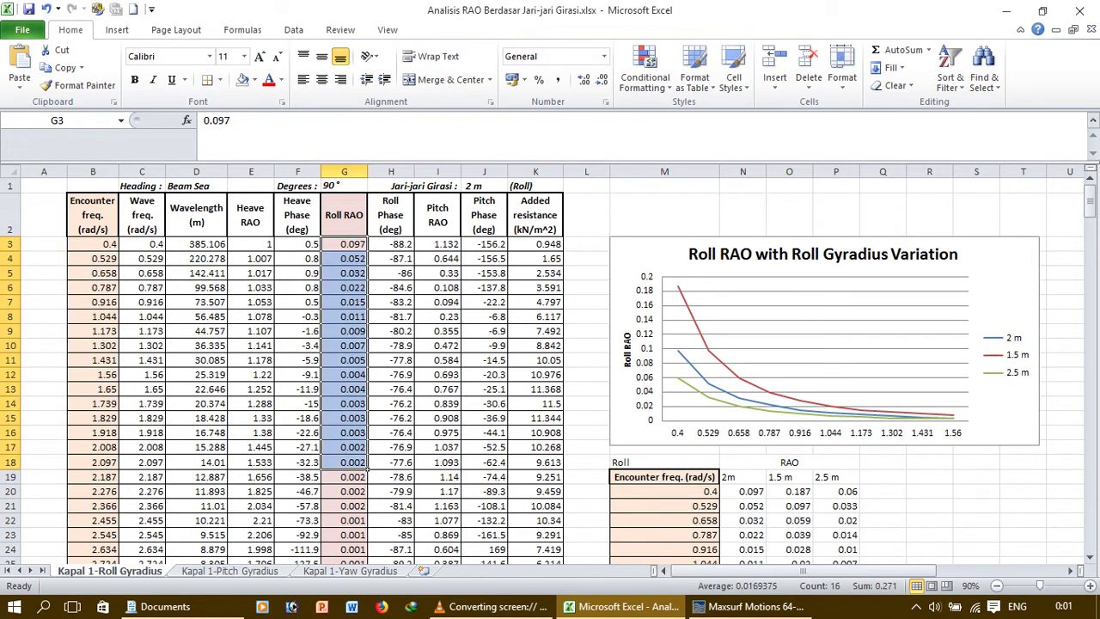
pyautogui.click(344, 316)
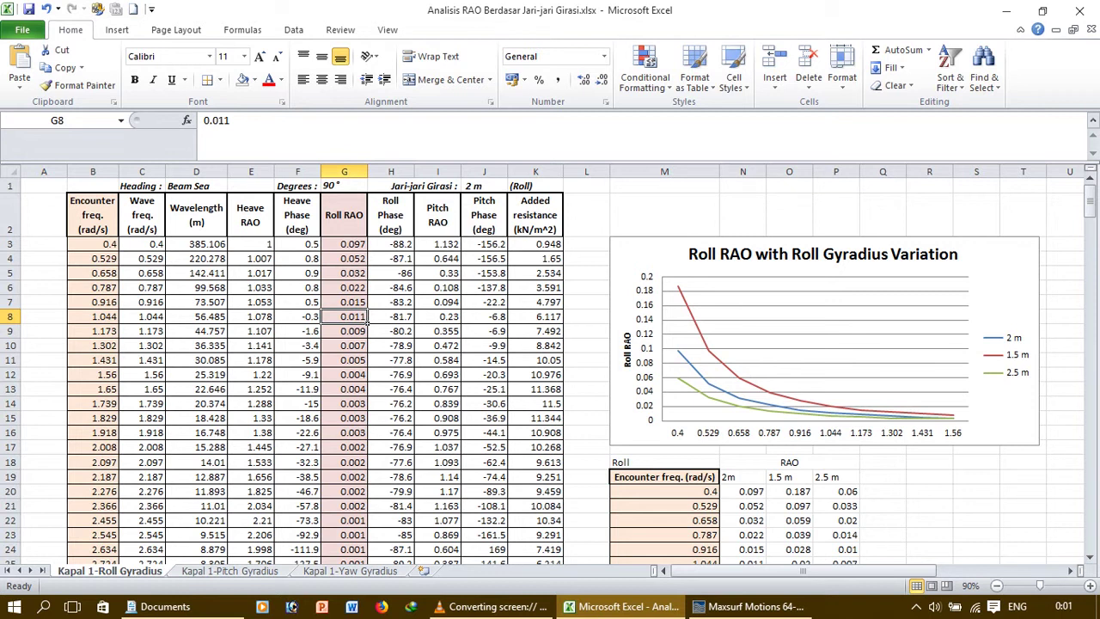
# Step: Examine the encounter frequencies in the Roll summary table alongside the "Roll RAO with Roll Gyradius Variation" chart
pyautogui.scroll(-5, 368, 317)
pyautogui.scroll(5, 367, 316)
pyautogui.scroll(-4, 368, 316)
pyautogui.moveTo(664, 287); pyautogui.dragTo(687, 417)
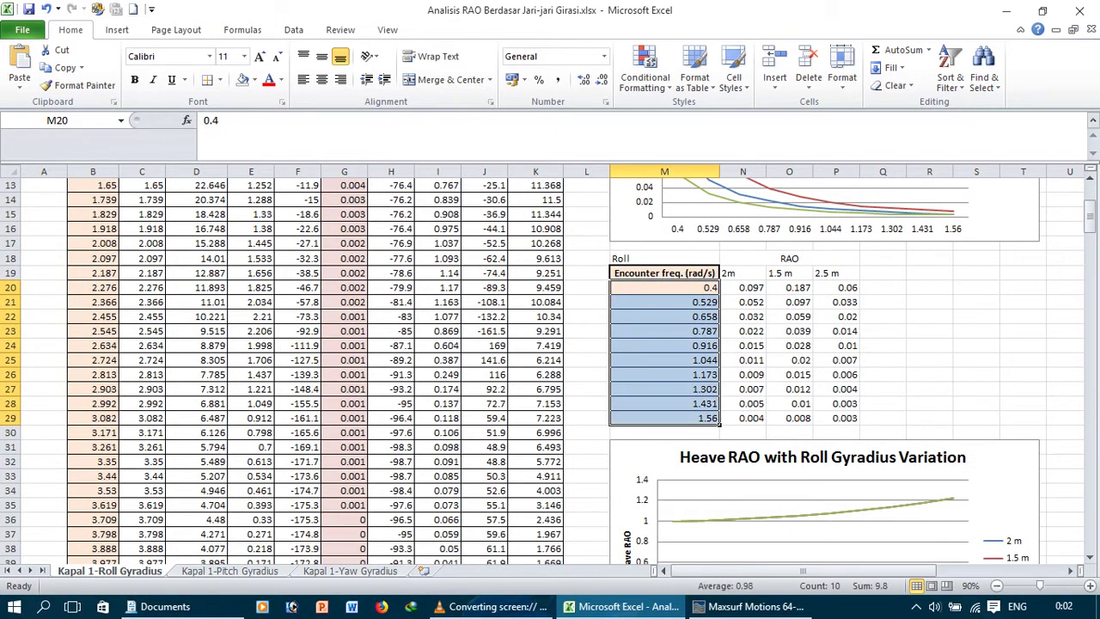
pyautogui.scroll(3, 550, 369)
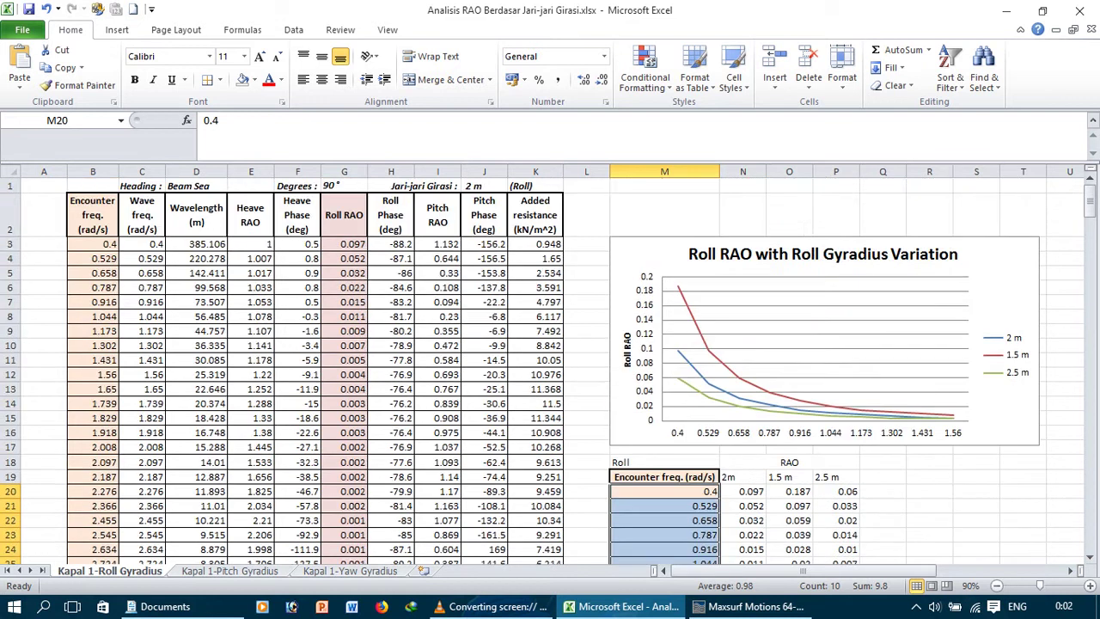
pyautogui.scroll(-2, 549, 369)
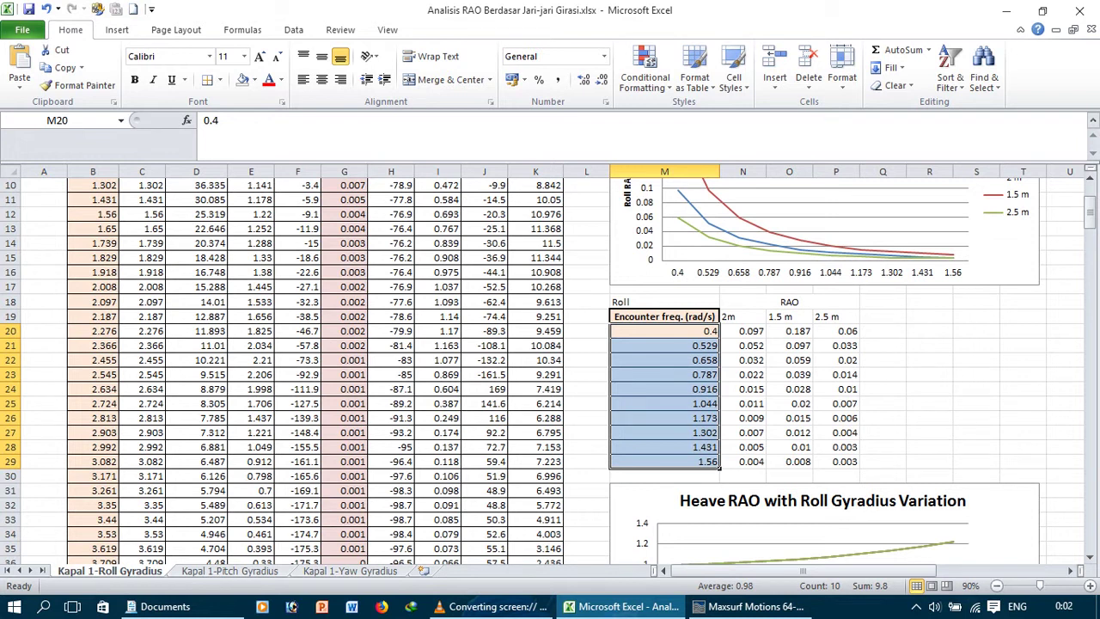
pyautogui.click(664, 462)
pyautogui.scroll(3, 664, 461)
pyautogui.click(1001, 288)
pyautogui.scroll(-3, 549, 369)
pyautogui.scroll(3, 550, 370)
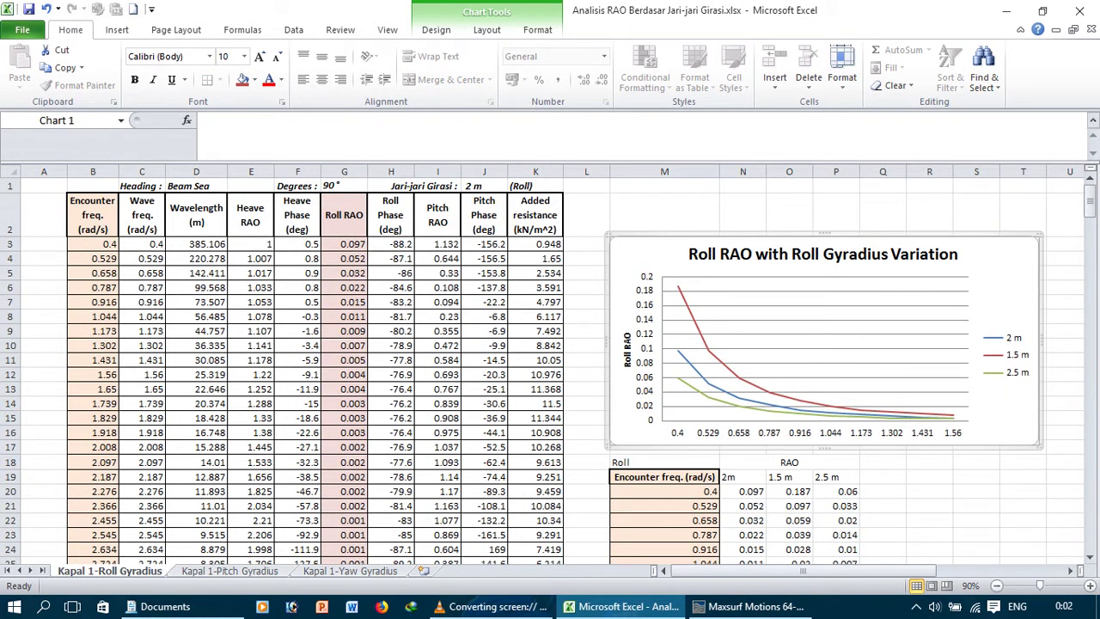
# Step: Compare the Roll RAO values for the 2 m, 1.5 m and 2.5 m gyradii with the curves in the Roll RAO chart
pyautogui.moveTo(344, 244); pyautogui.dragTo(347, 418)
pyautogui.scroll(-3, 348, 417)
pyautogui.moveTo(743, 374); pyautogui.dragTo(743, 505)
pyautogui.moveTo(788, 375); pyautogui.dragTo(790, 505)
pyautogui.moveTo(836, 374); pyautogui.dragTo(837, 506)
pyautogui.click(929, 447)
pyautogui.scroll(2, 929, 446)
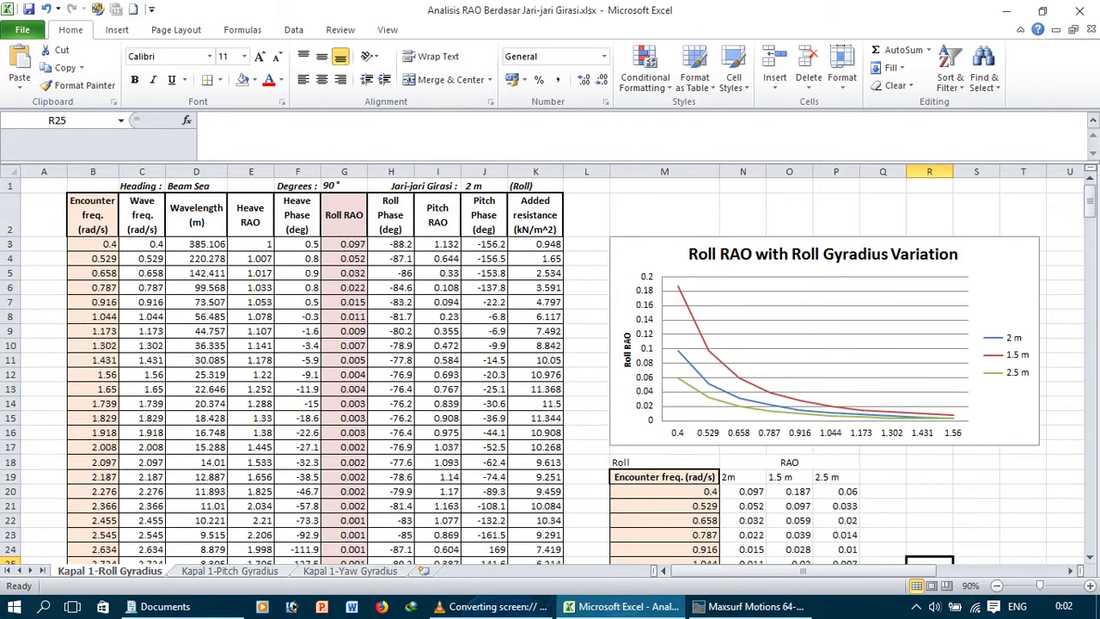
pyautogui.scroll(-1, 550, 361)
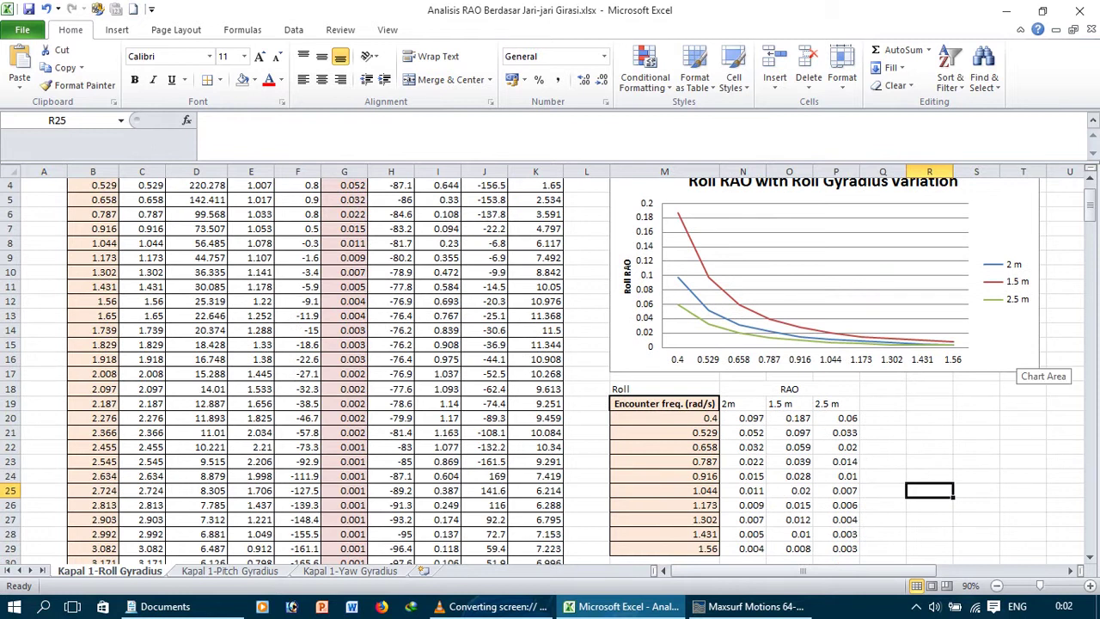
pyautogui.scroll(1, 1009, 412)
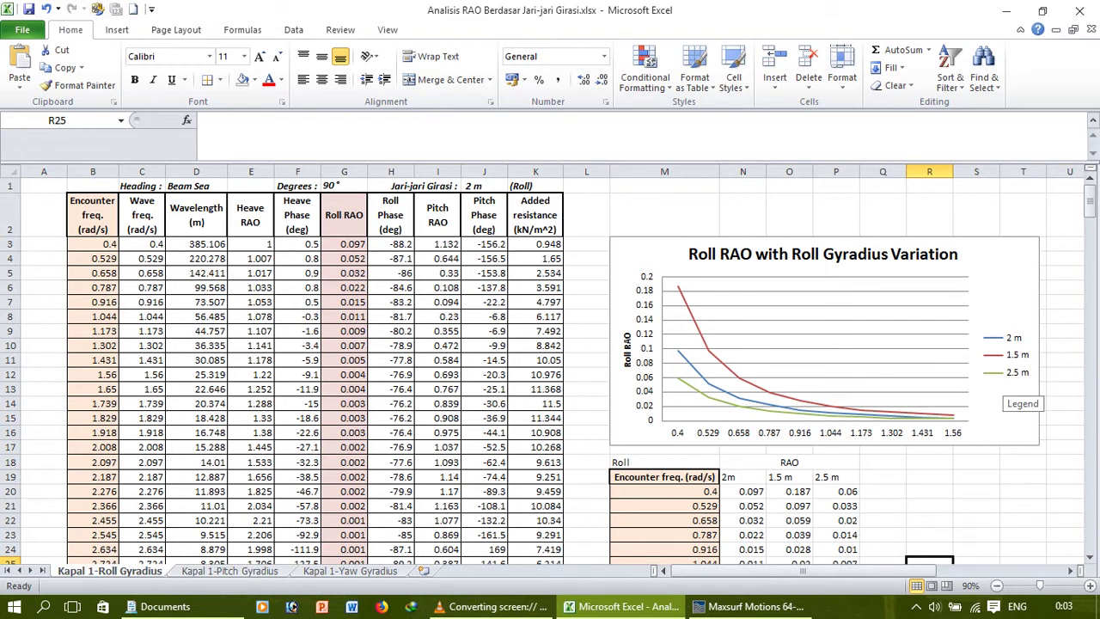
# Step: Review the "Heave RAO with Roll Gyradius Variation" chart and the chart below it, and return to the Roll RAO chart
pyautogui.scroll(-5, 1012, 388)
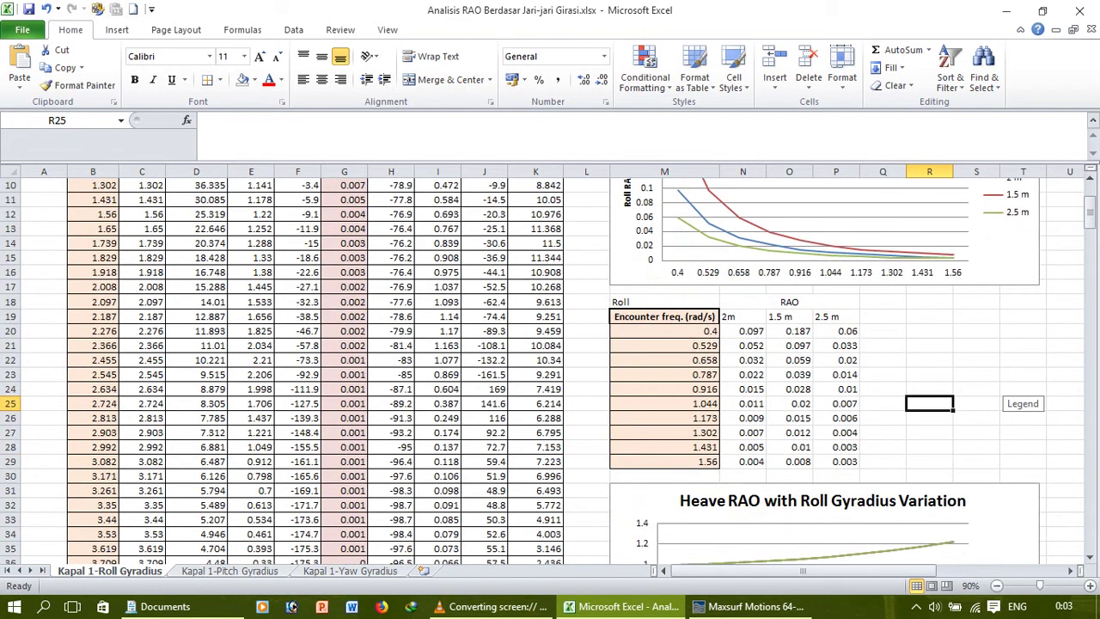
pyautogui.click(1014, 419)
pyautogui.scroll(-2, 550, 371)
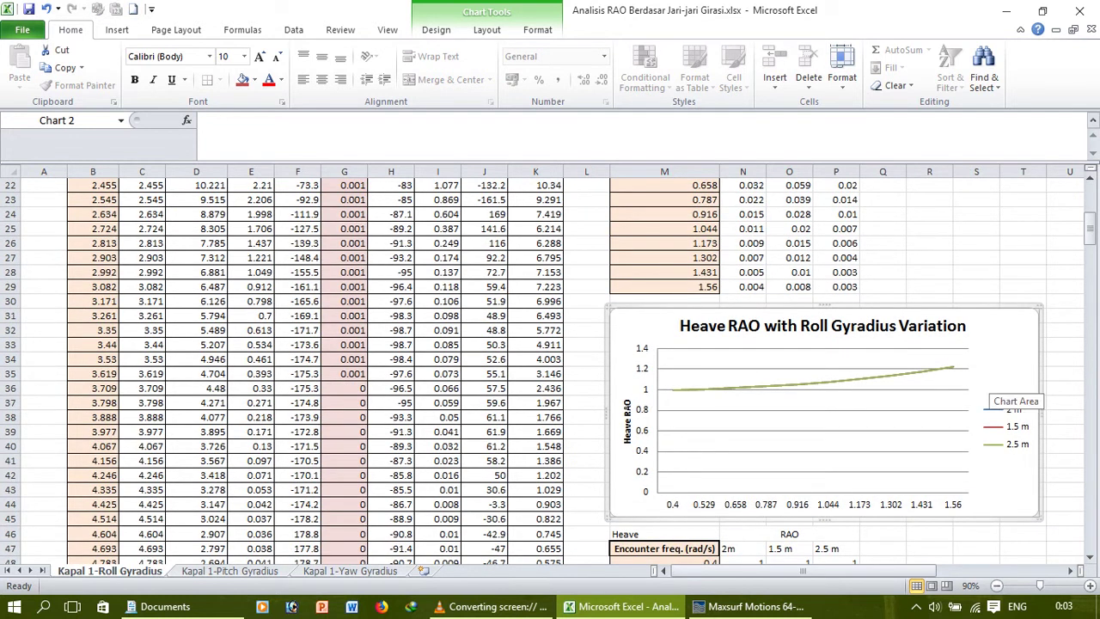
pyautogui.scroll(-9, 1007, 450)
pyautogui.click(1007, 456)
pyautogui.scroll(16, 550, 365)
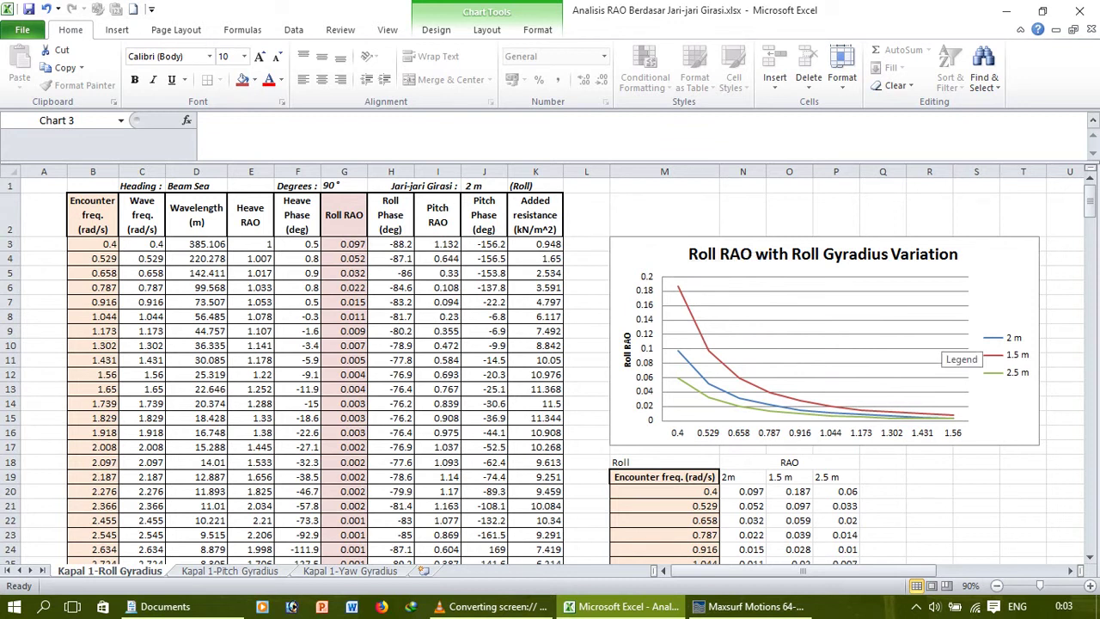
pyautogui.click(976, 347)
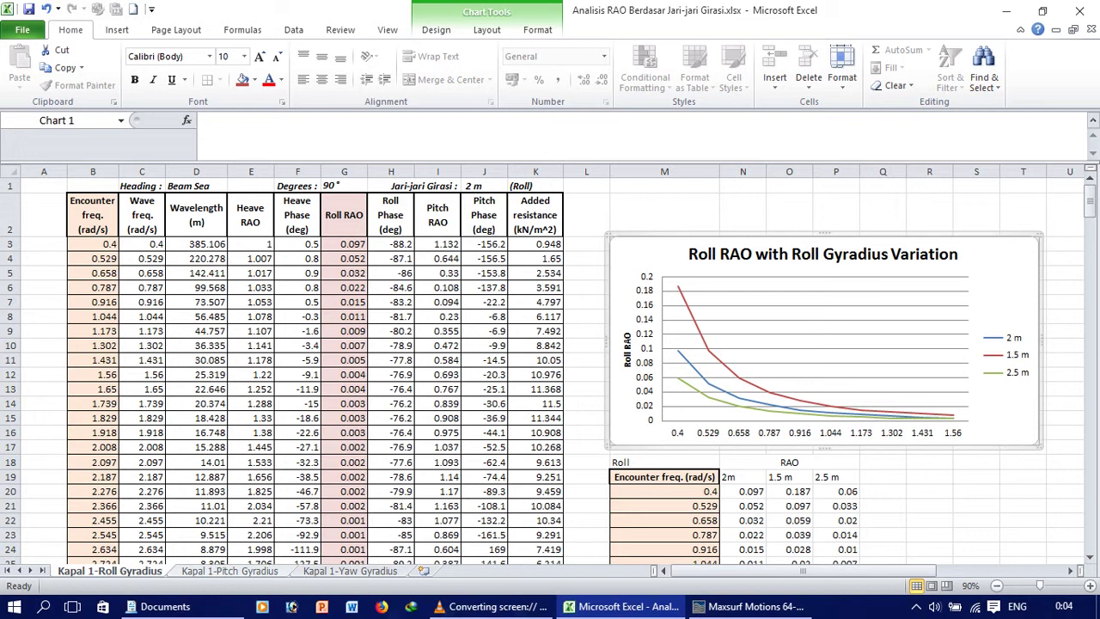
# Step: Open the "Kapal 1-Pitch Gyradius" sheet and examine the 2.5 m, 2 m and 3 m curves in the "Pitch RAO with Pitch Gyradius Variation" chart
pyautogui.click(229, 571)
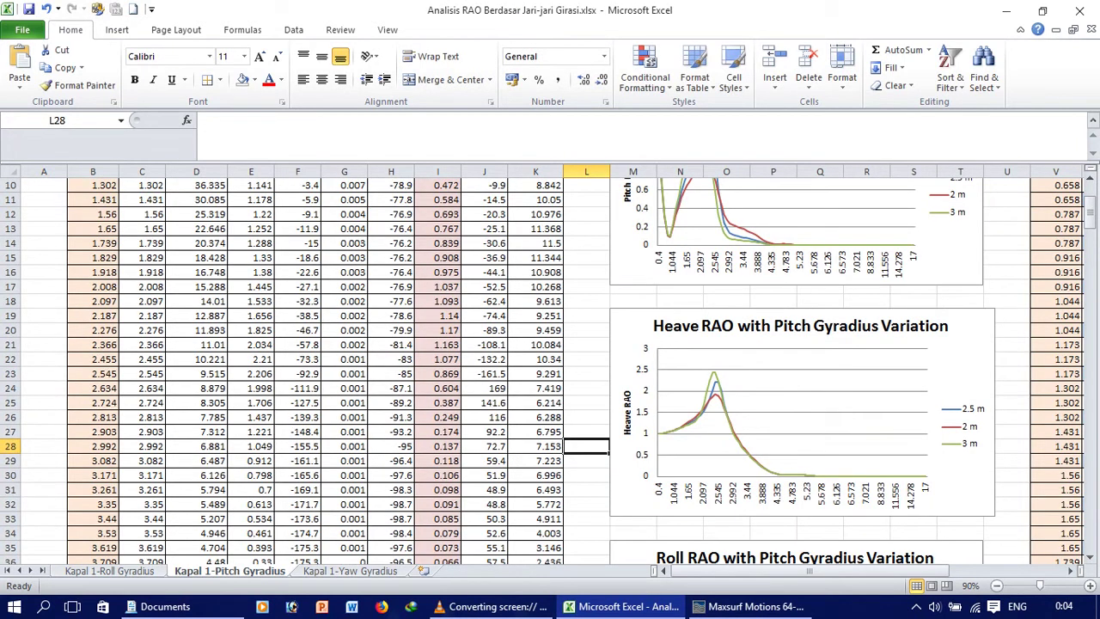
pyautogui.click(586, 417)
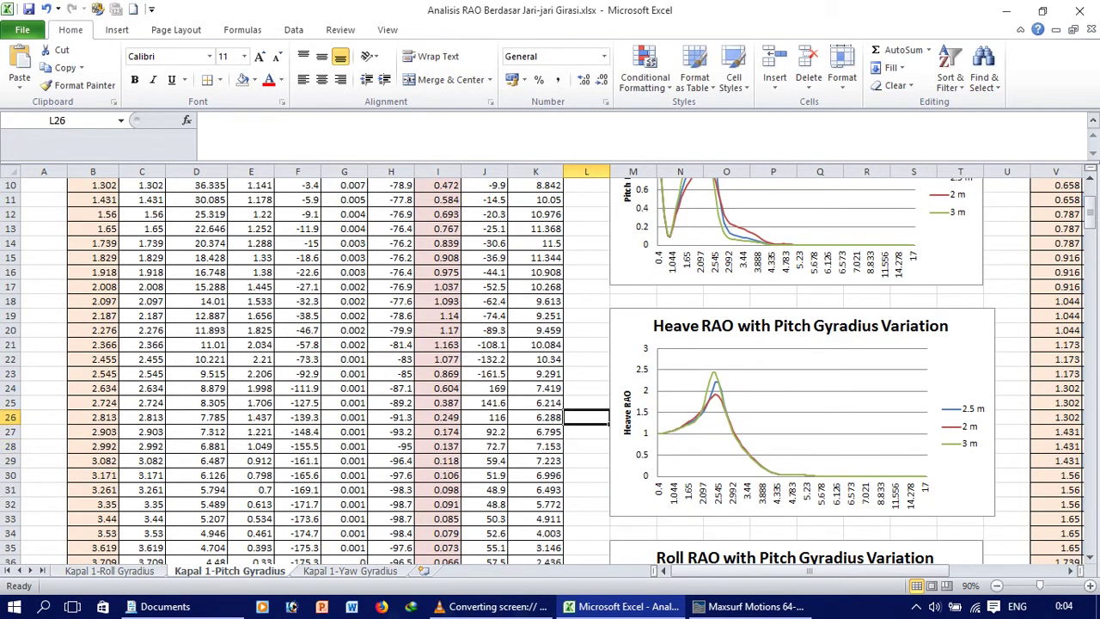
pyautogui.scroll(3, 586, 418)
pyautogui.scroll(-1, 586, 416)
pyautogui.scroll(1, 586, 417)
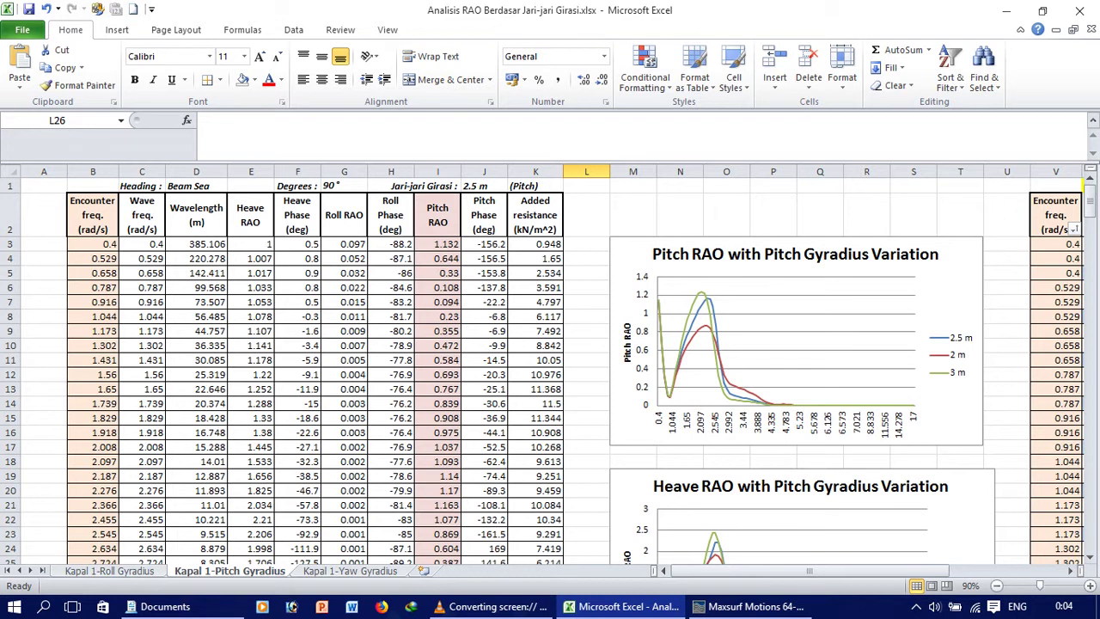
pyautogui.click(677, 382)
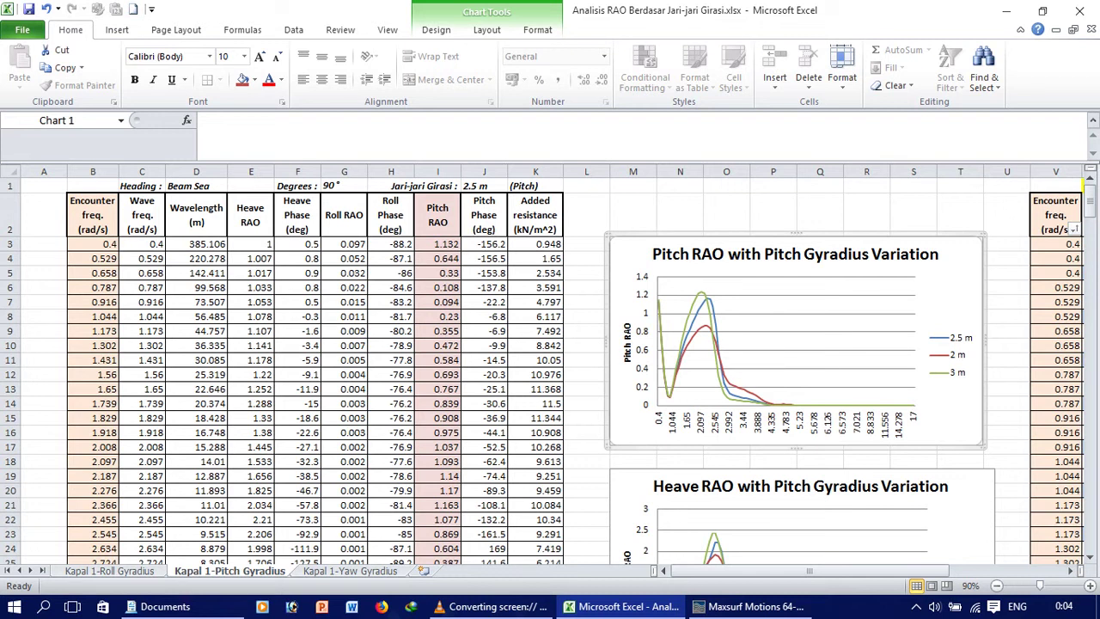
pyautogui.moveTo(710, 323)
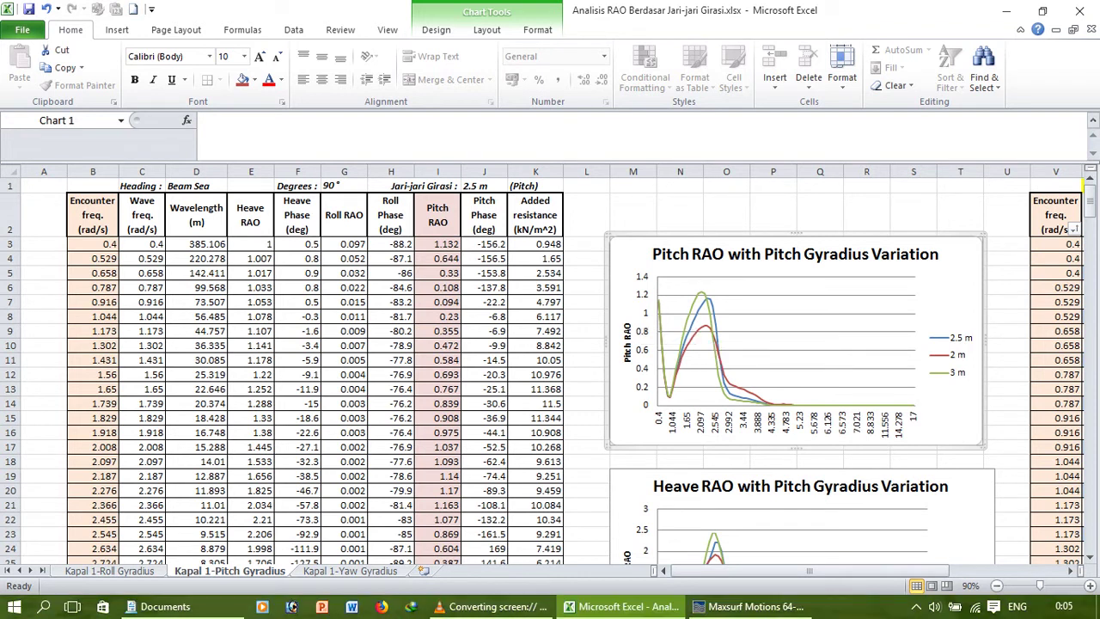
# Step: Examine the "Heave RAO with Pitch Gyradius Variation" chart and the "Roll RAO with Pitch Gyradius Variation" chart
pyautogui.scroll(-3, 940, 338)
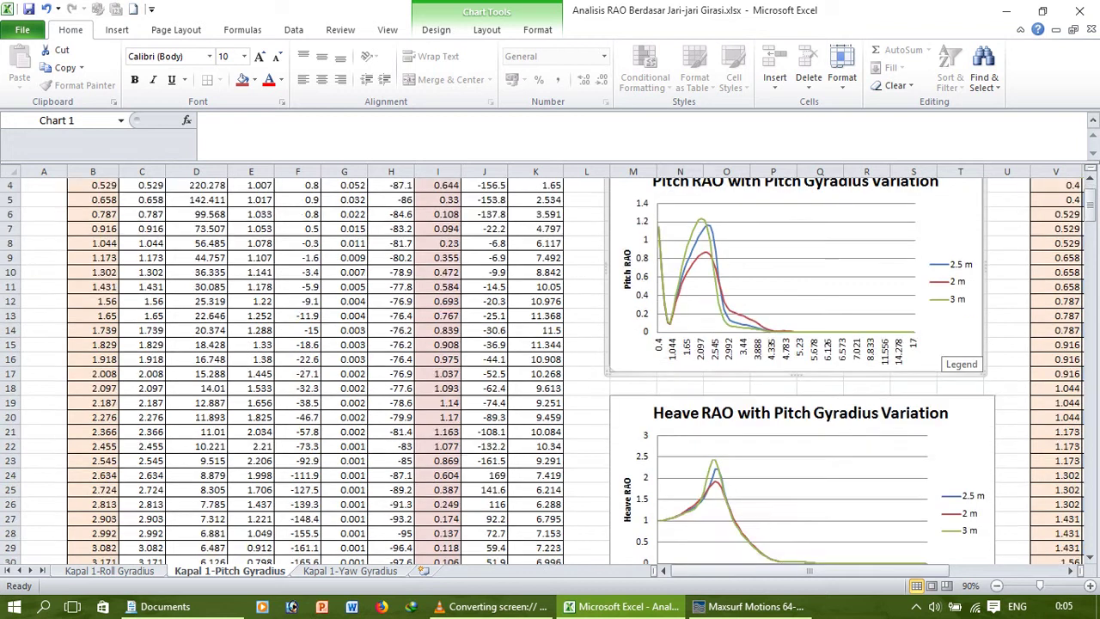
pyautogui.click(941, 339)
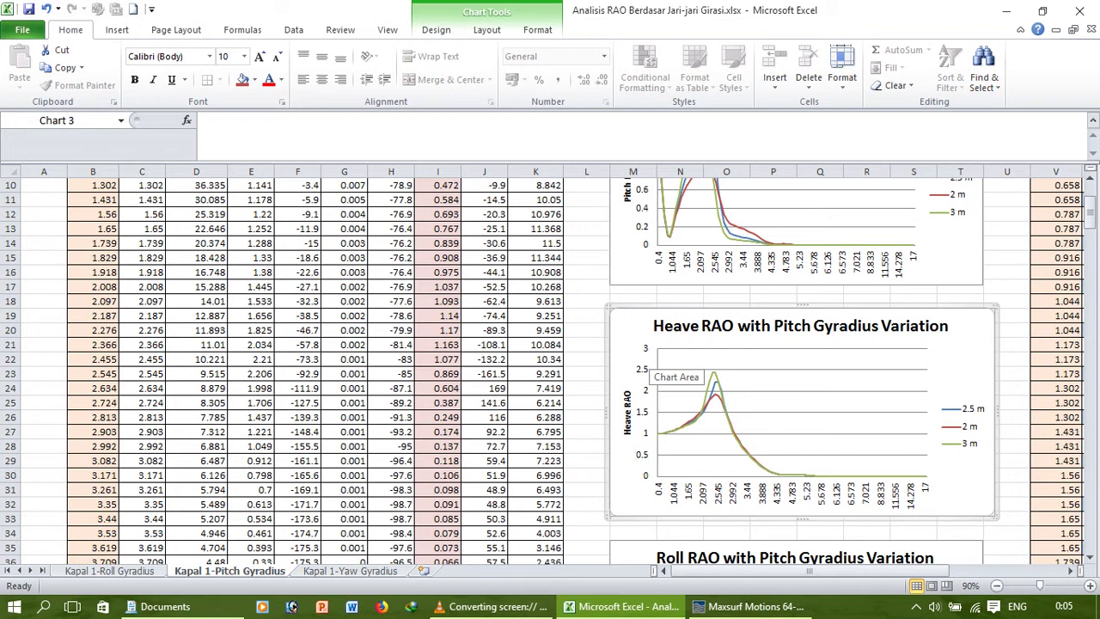
pyautogui.scroll(-2, 670, 369)
pyautogui.scroll(4, 825, 442)
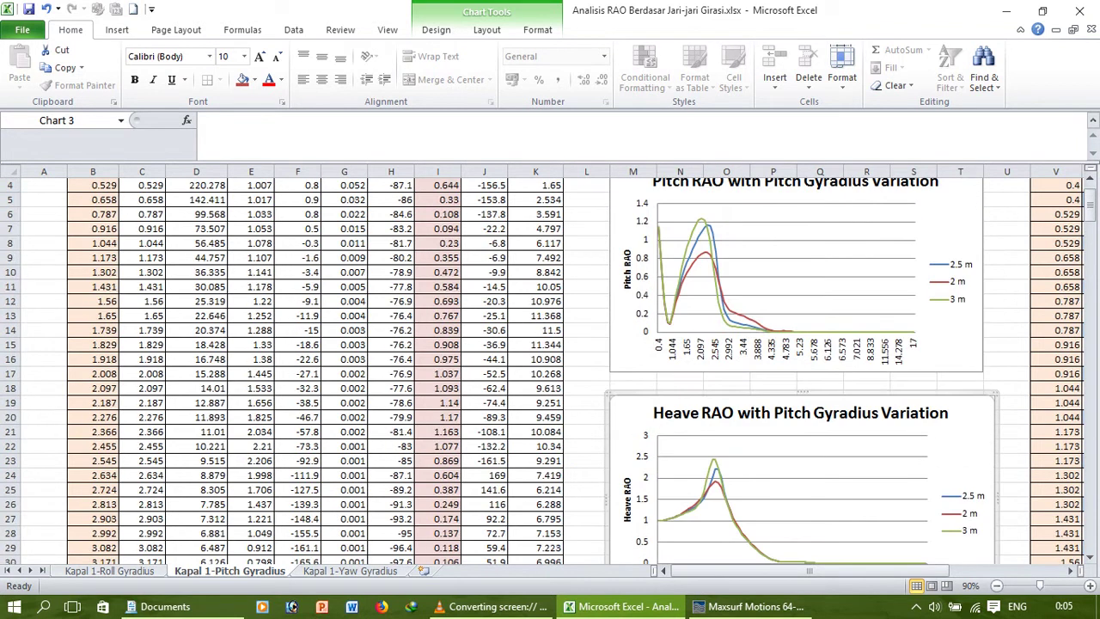
pyautogui.scroll(-2, 549, 370)
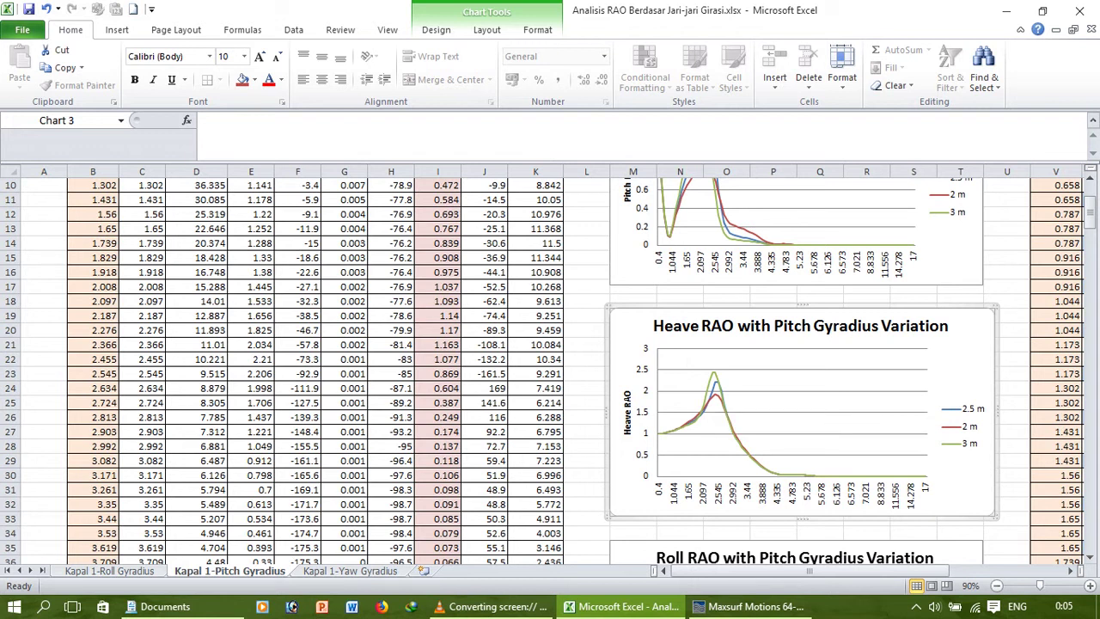
pyautogui.scroll(-5, 550, 370)
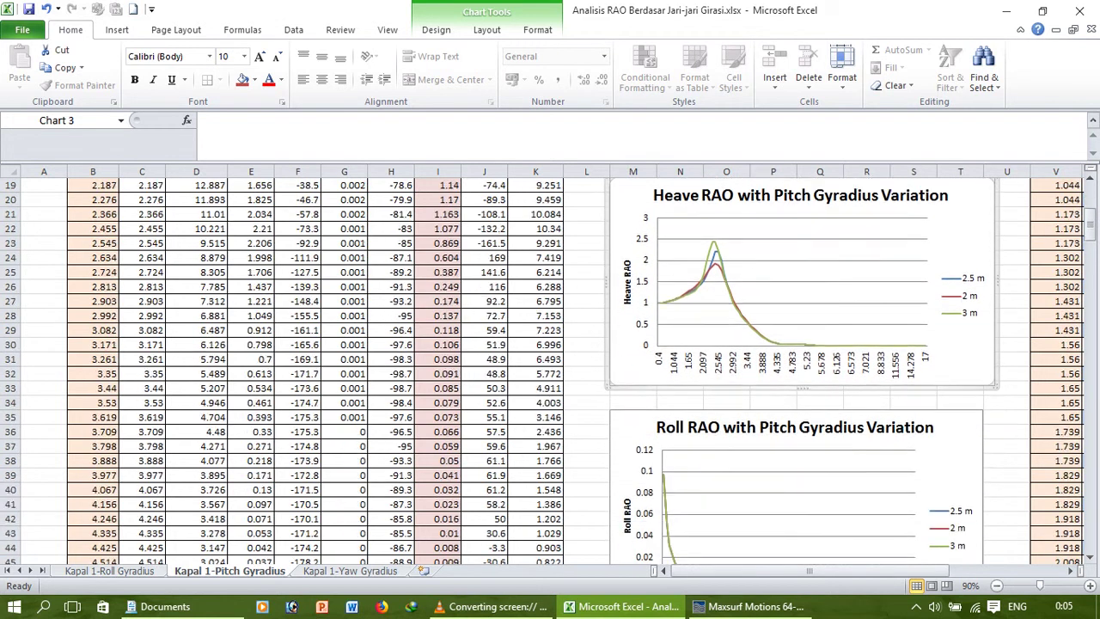
pyautogui.click(952, 382)
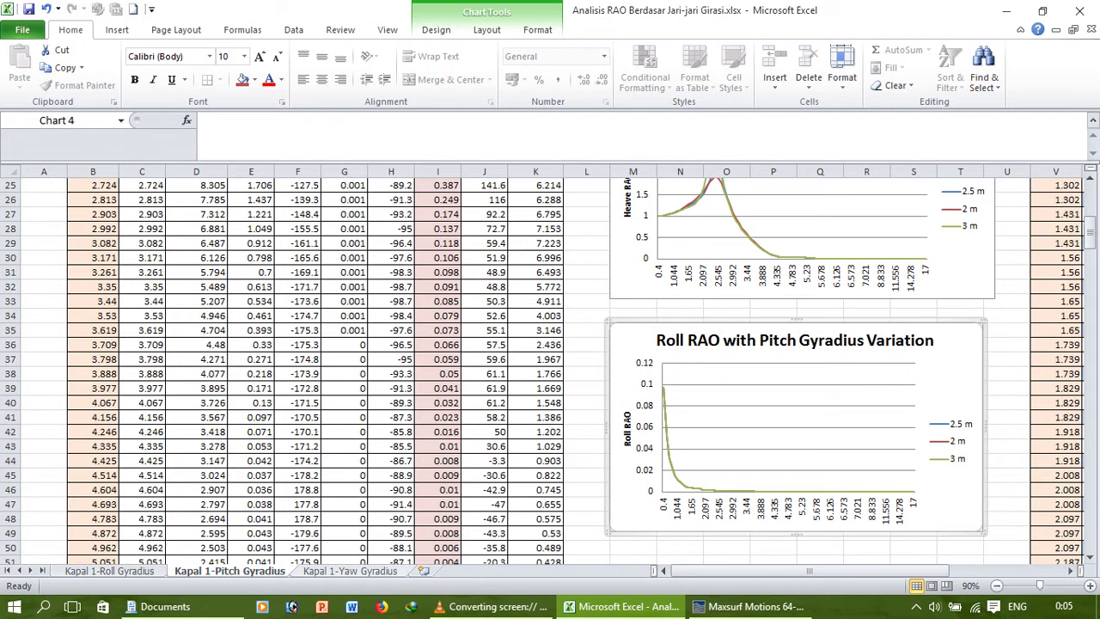
# Step: Open the "Kapal 1-Yaw Gyradius" sheet and review its Heave, Roll and Pitch RAO charts for the yaw gyradius variation
pyautogui.hotkey('ctrl', 'pagedown')
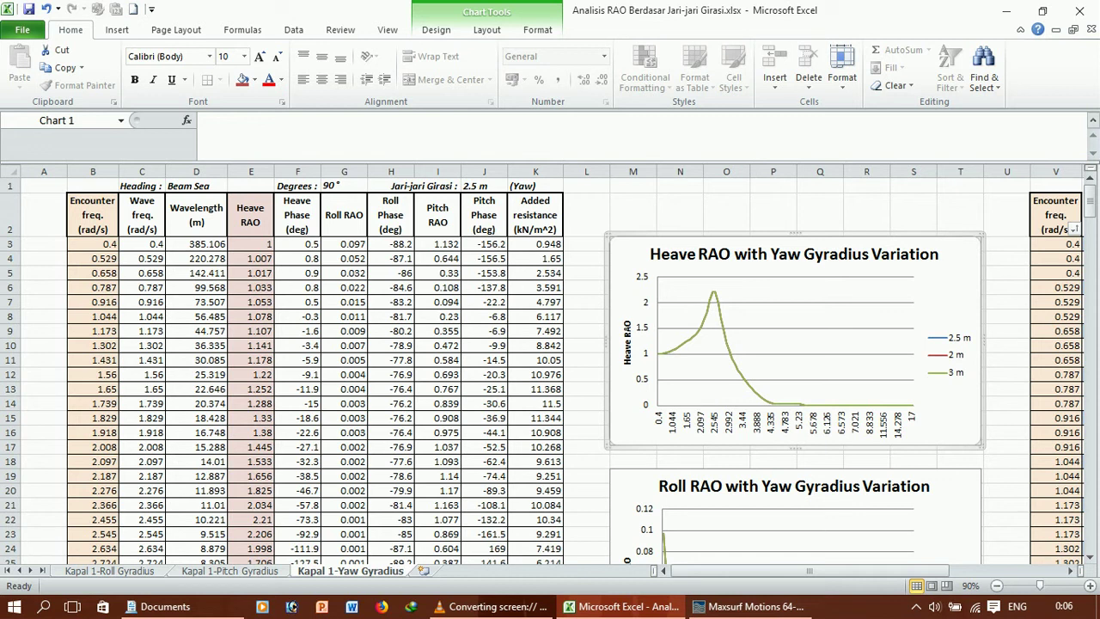
pyautogui.scroll(-2, 550, 369)
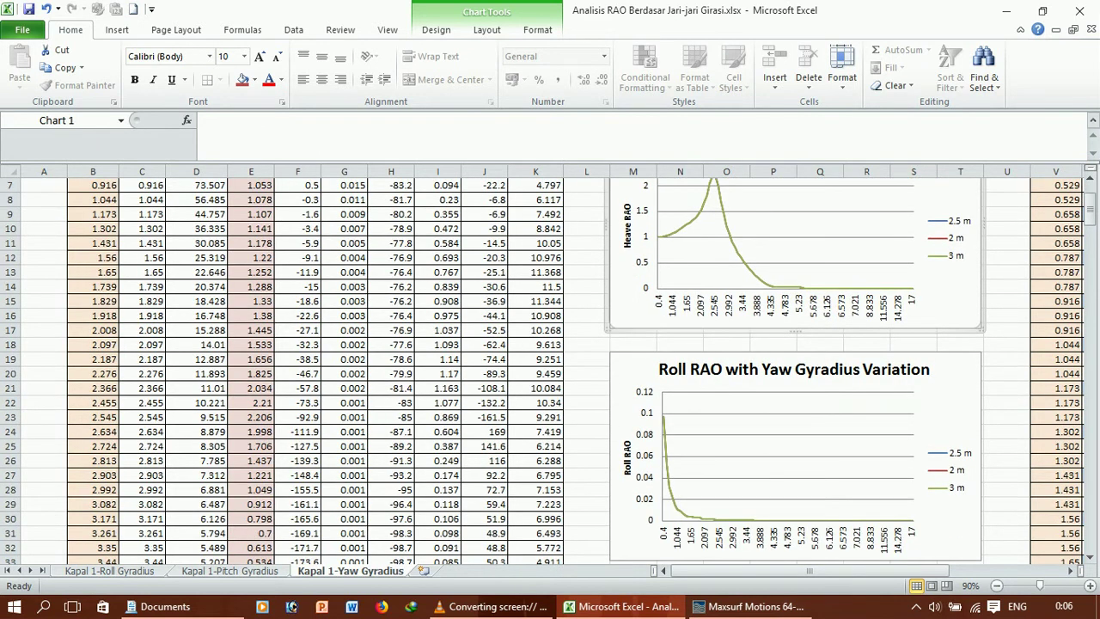
pyautogui.click(950, 386)
pyautogui.scroll(-5, 950, 386)
pyautogui.click(950, 386)
pyautogui.click(949, 391)
pyautogui.click(587, 344)
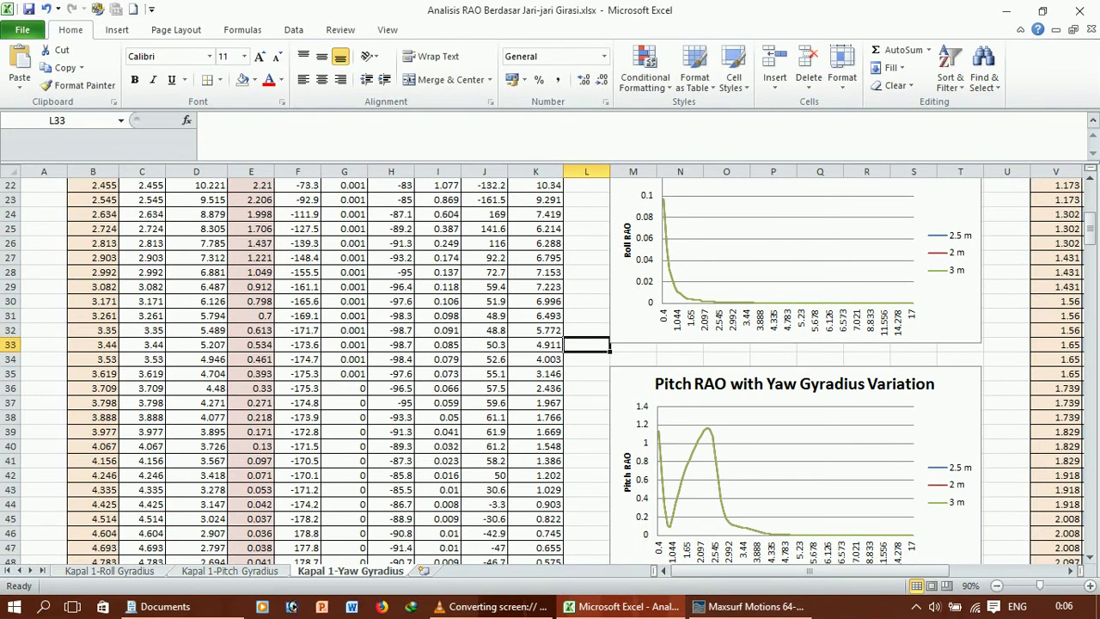
pyautogui.scroll(7, 587, 345)
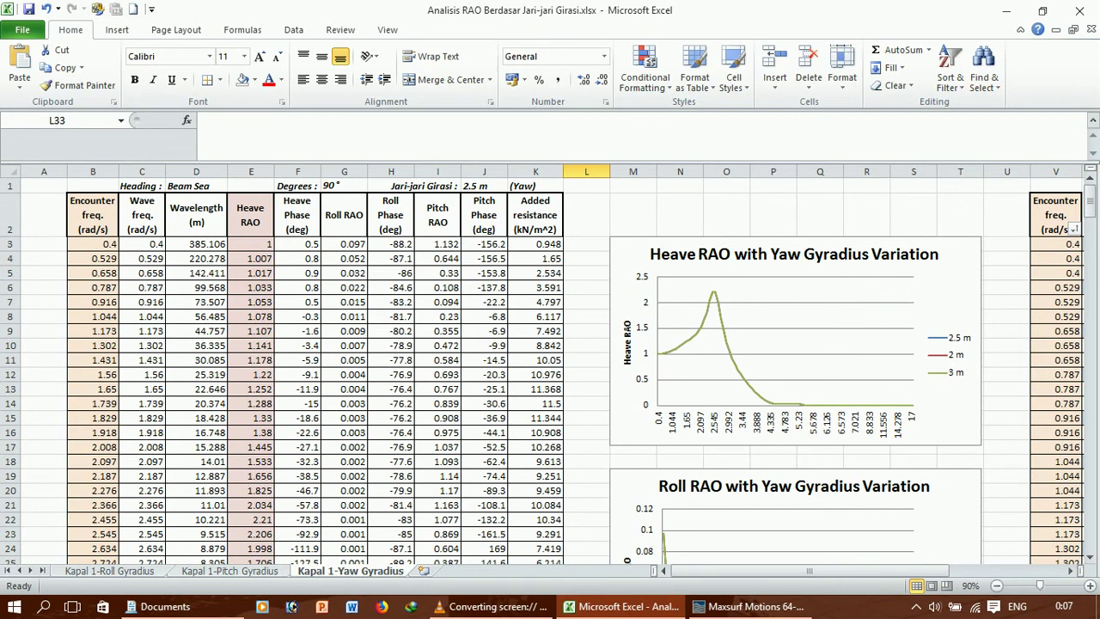
pyautogui.scroll(-8, 549, 369)
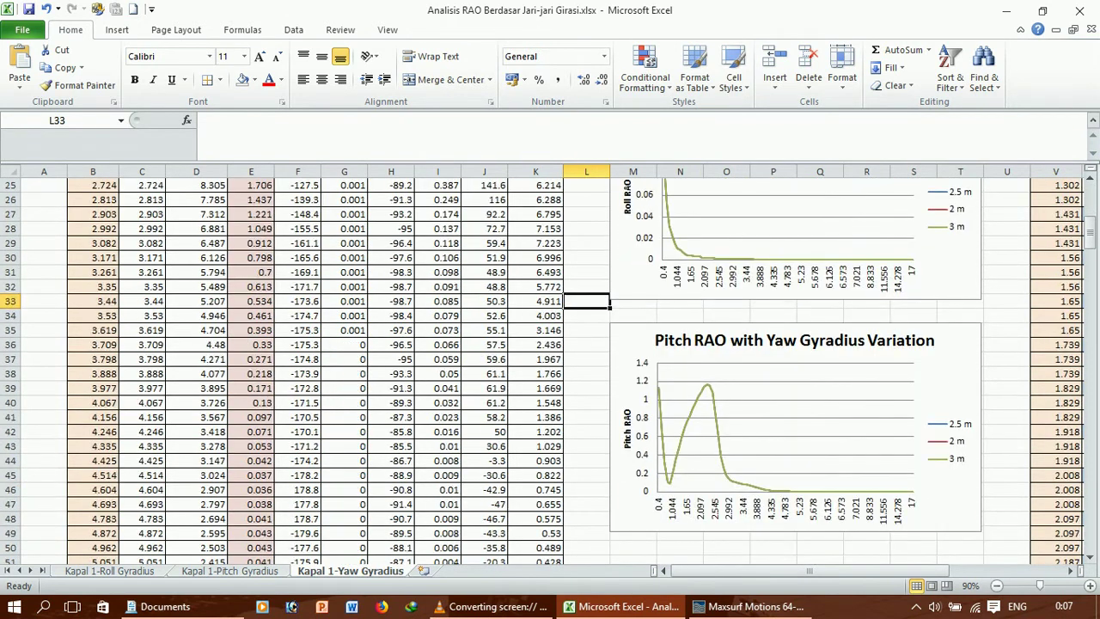